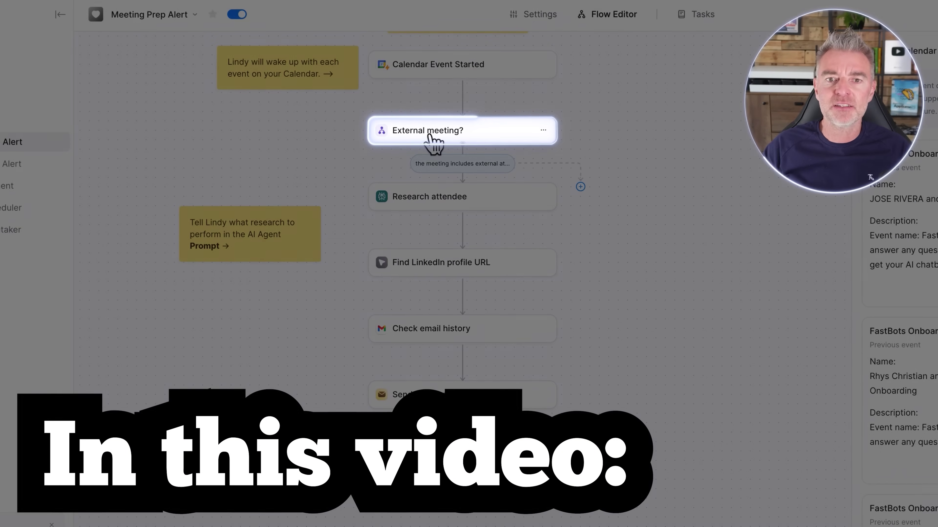
Step: Scroll the Lindy homepage down to the headline calling Lindy the simplest way to create AI agents
scroll(826, 185, "down", 15)
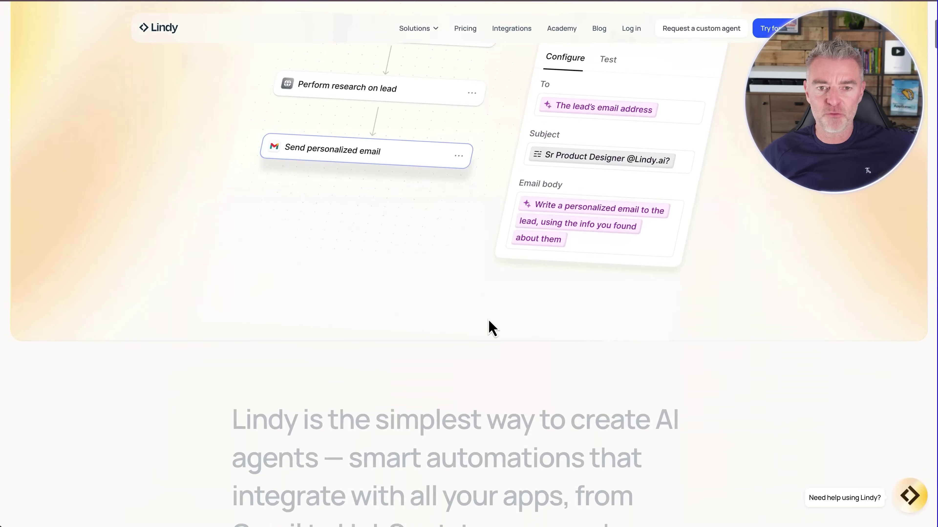
scroll(491, 328, "down", 8)
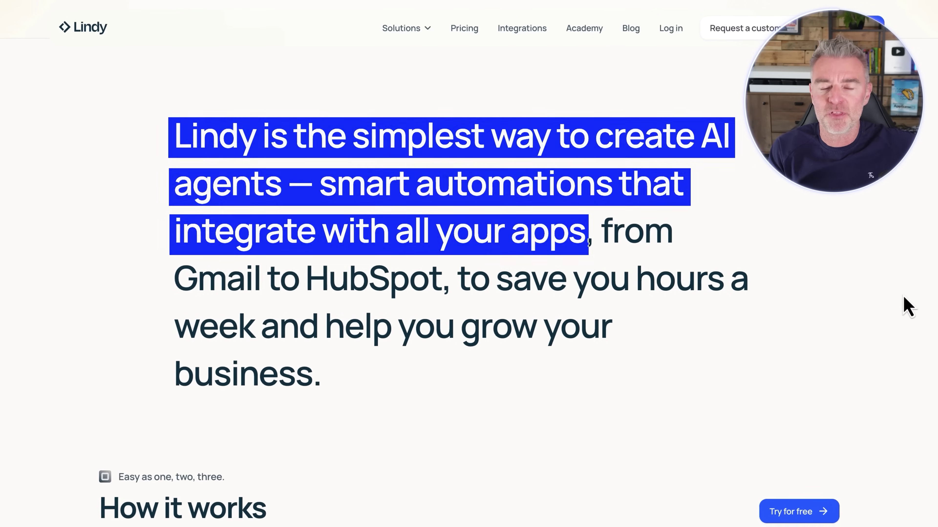
Step: Scroll through How it works, the sales examples and Home's More templates across Sales, Support, Meetings, Emails
scroll(834, 261, "down", 5)
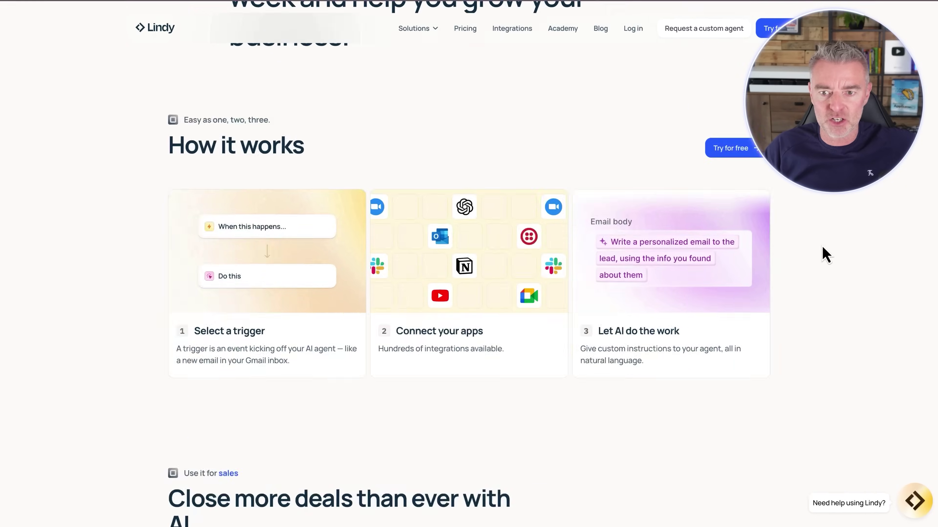
scroll(827, 256, "up", 3)
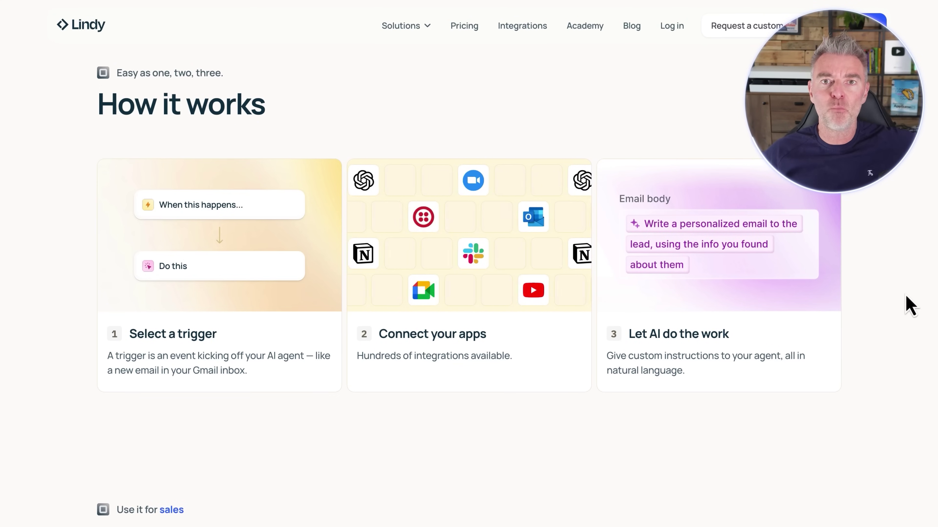
scroll(910, 304, "down", 1)
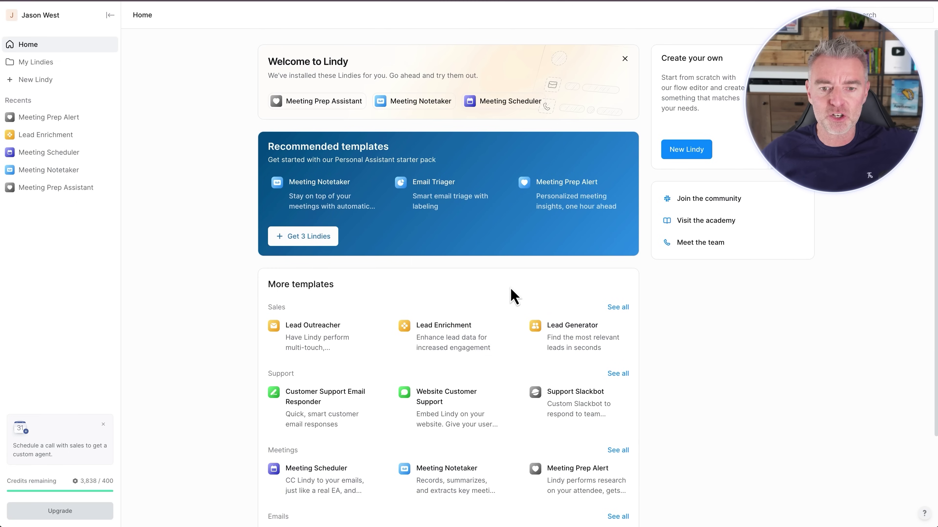
scroll(443, 344, "down", 3)
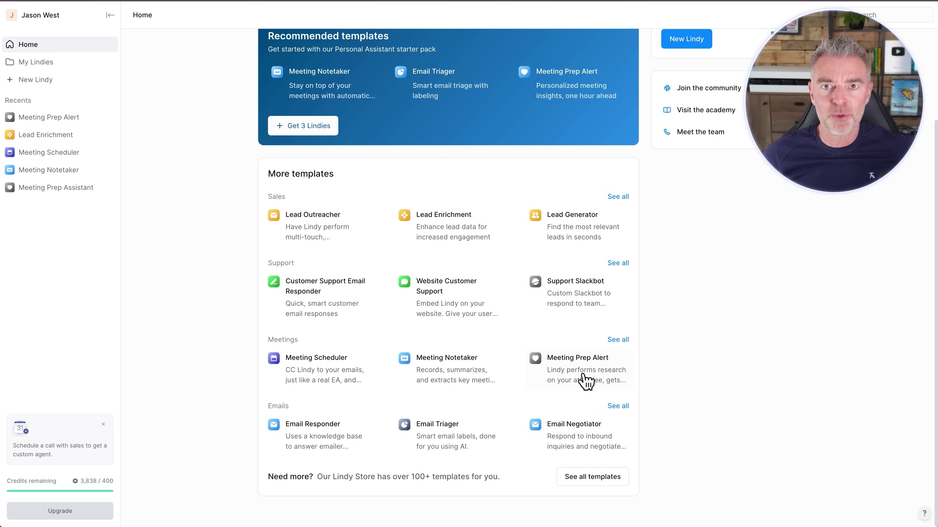
Step: Open the Meeting Prep Alert template card under Meetings to see its description and Calendar trigger
left_click(584, 379)
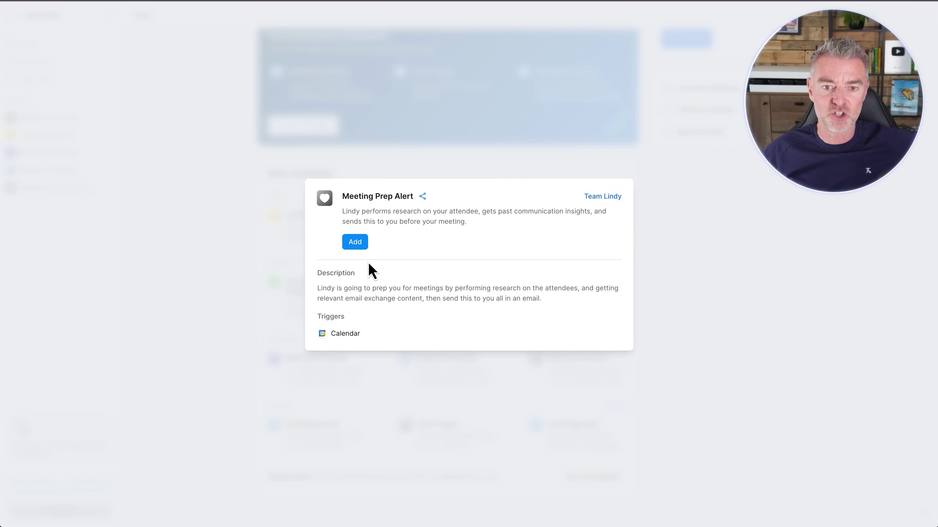
Step: Add the Meeting Prep Alert agent, using the connected Google account and the FastBots calendar
left_click(355, 242)
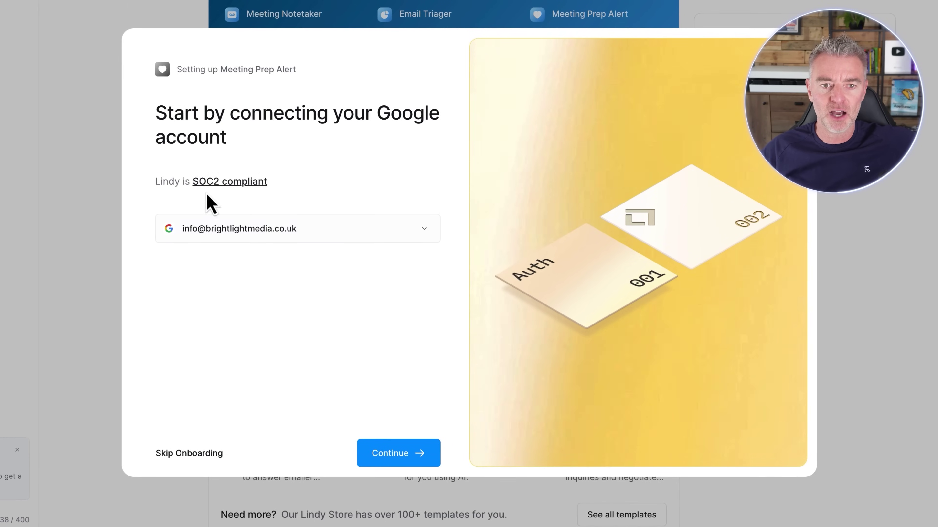
left_click(400, 455)
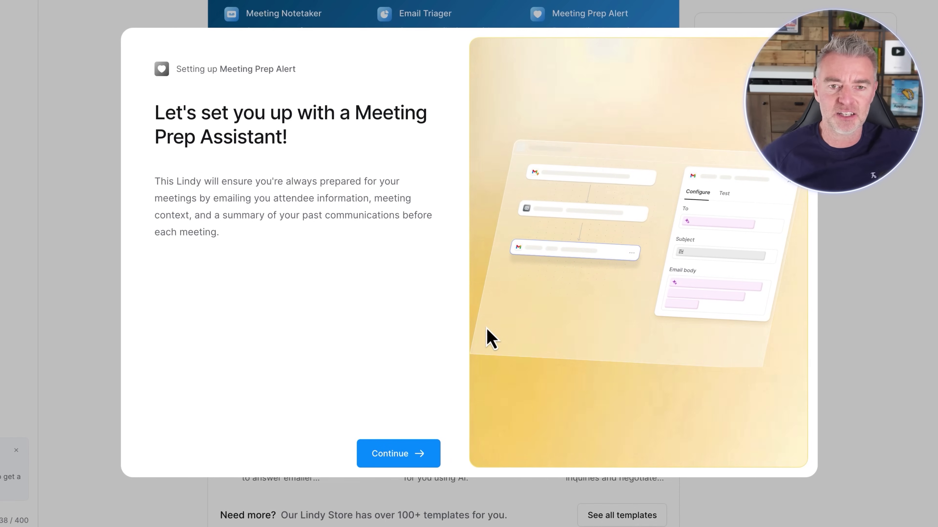
left_click(400, 453)
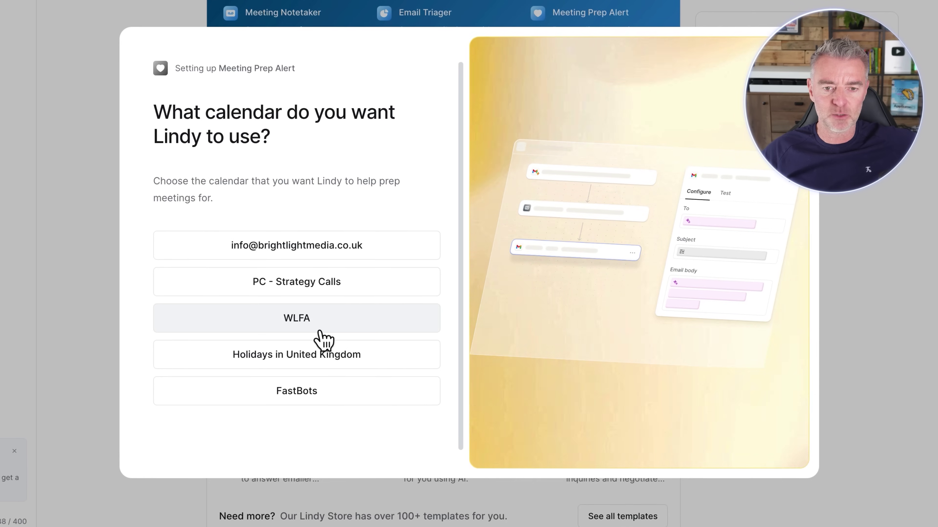
left_click(292, 394)
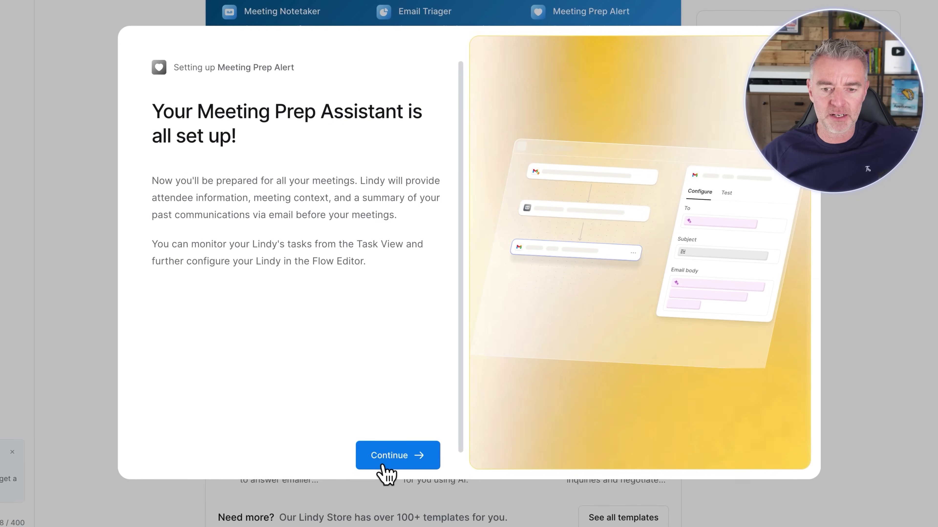
left_click(385, 456)
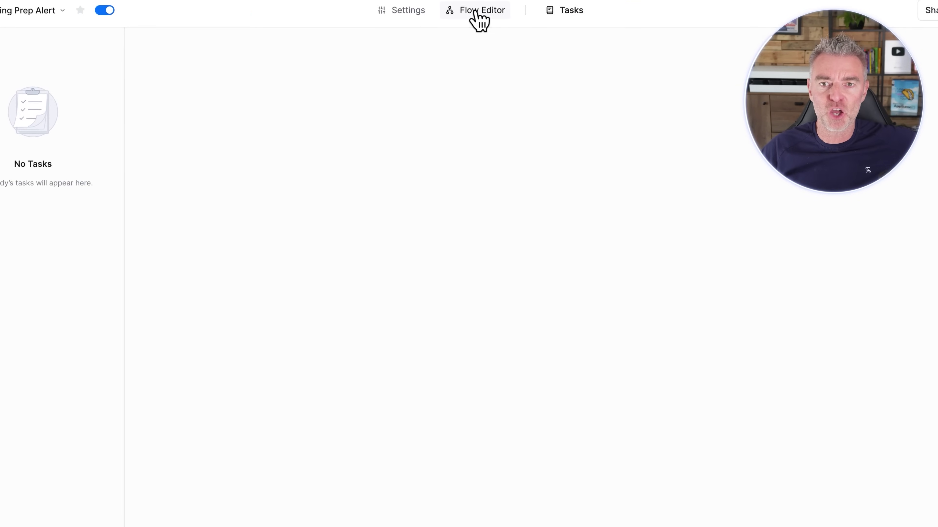
Step: Show the agent's Flow Editor workflow and the Calendar Event Started trigger's past events
left_click(476, 13)
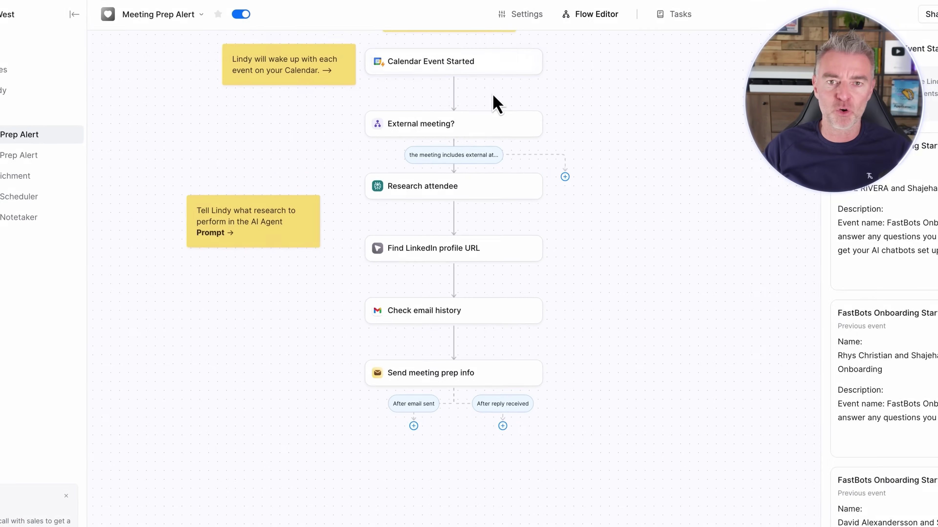
left_click(399, 65)
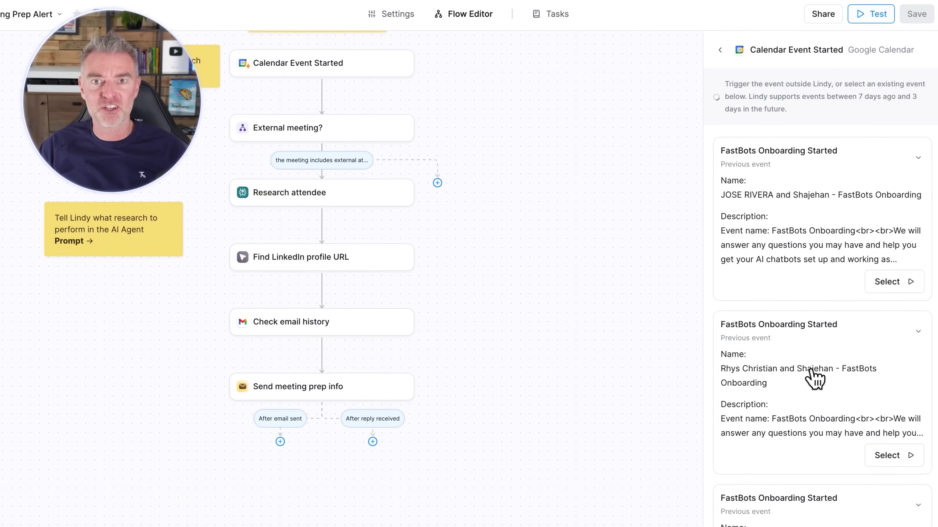
Step: Test the workflow on a past FastBots Onboarding Started event from the previous events list
scroll(812, 387, "down", 1)
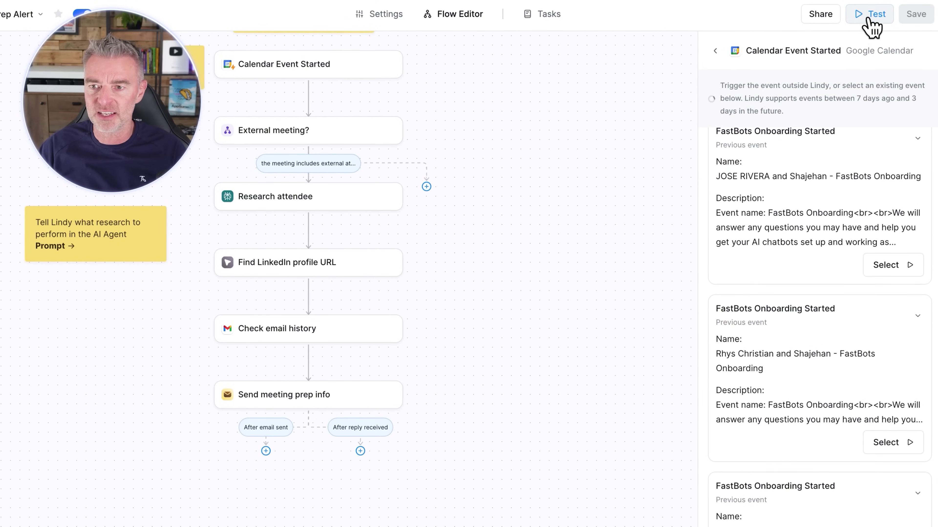
scroll(826, 207, "down", 1)
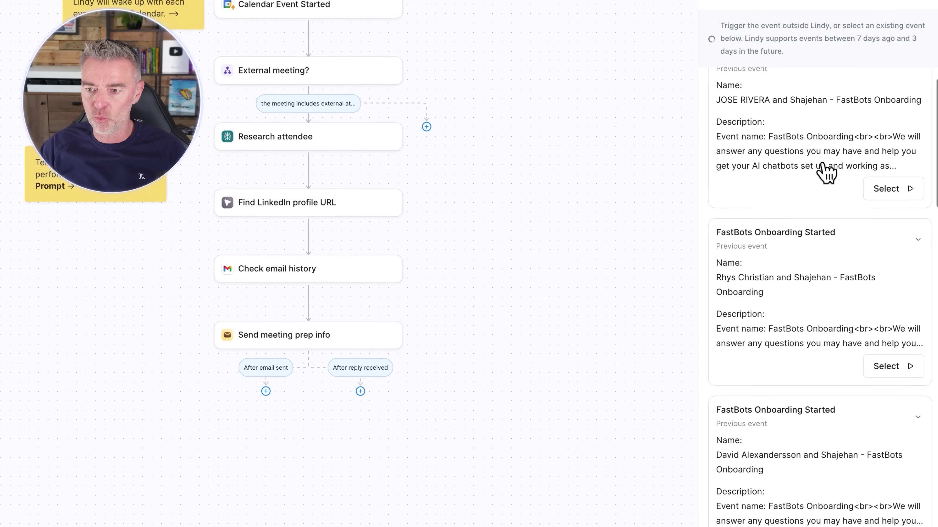
scroll(826, 183, "down", 4)
scroll(826, 166, "down", 15)
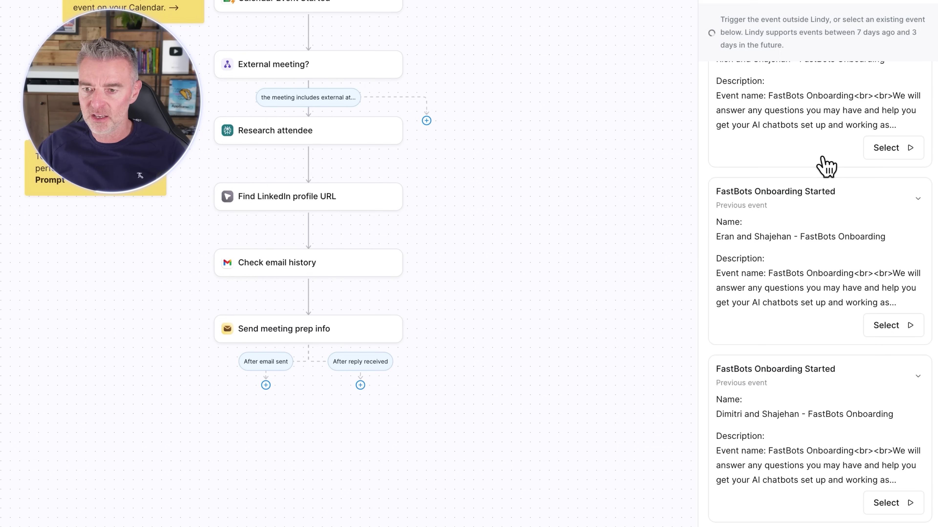
scroll(823, 165, "down", 2)
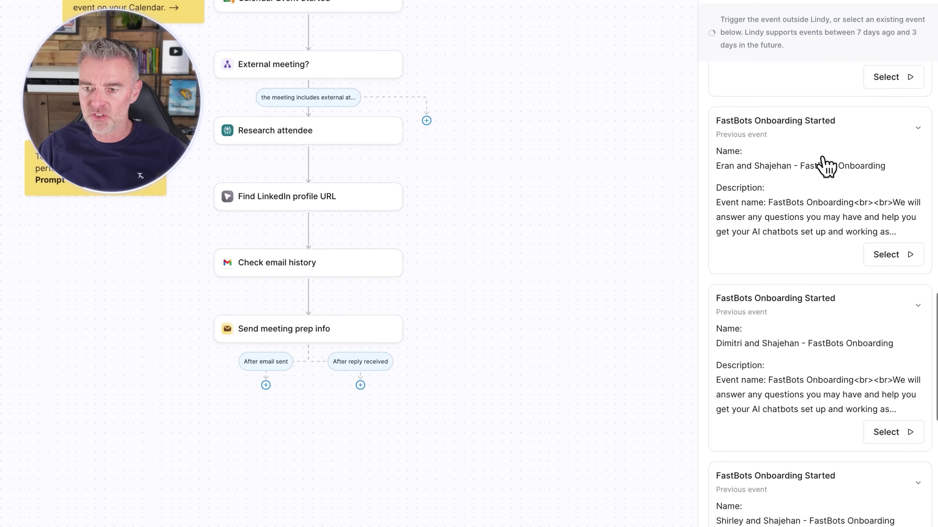
left_click(890, 259)
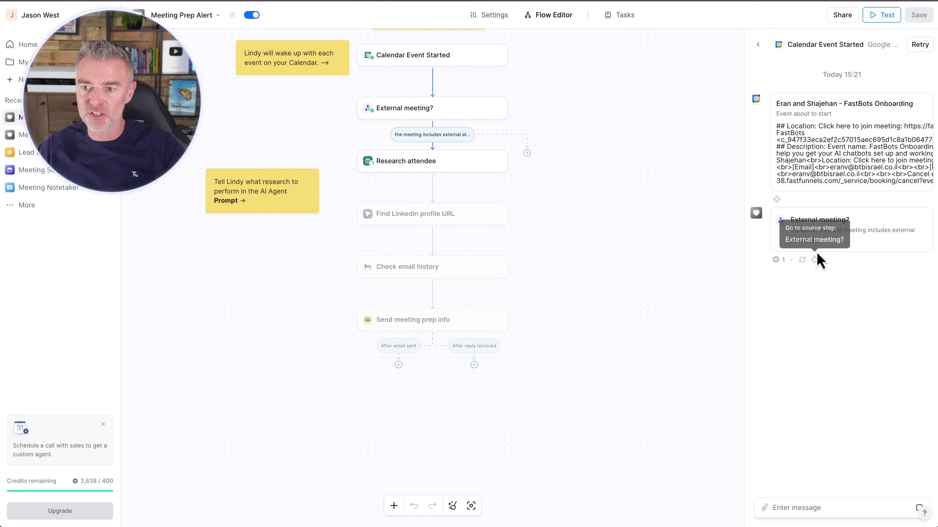
Step: Rerun the External meeting? check and review the calendar event and Search Perplexity test output
left_click(813, 260)
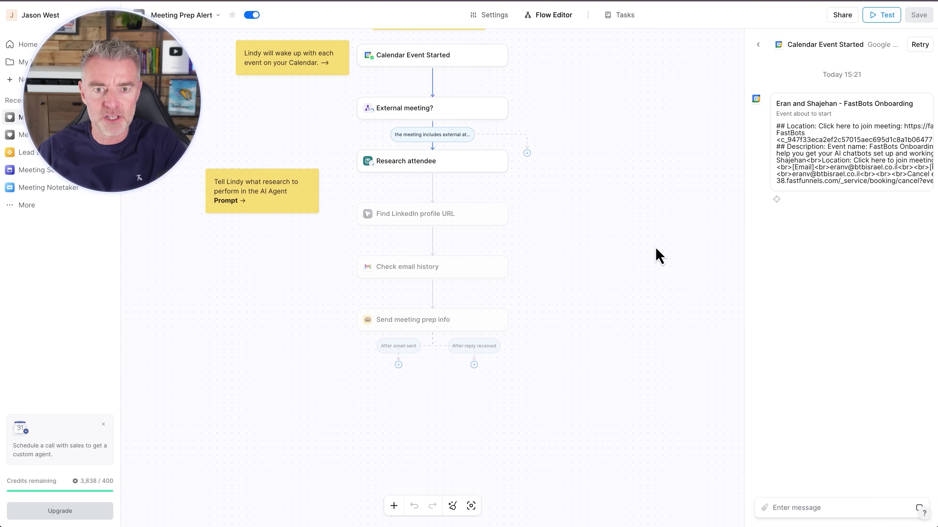
scroll(587, 136, "up", 2)
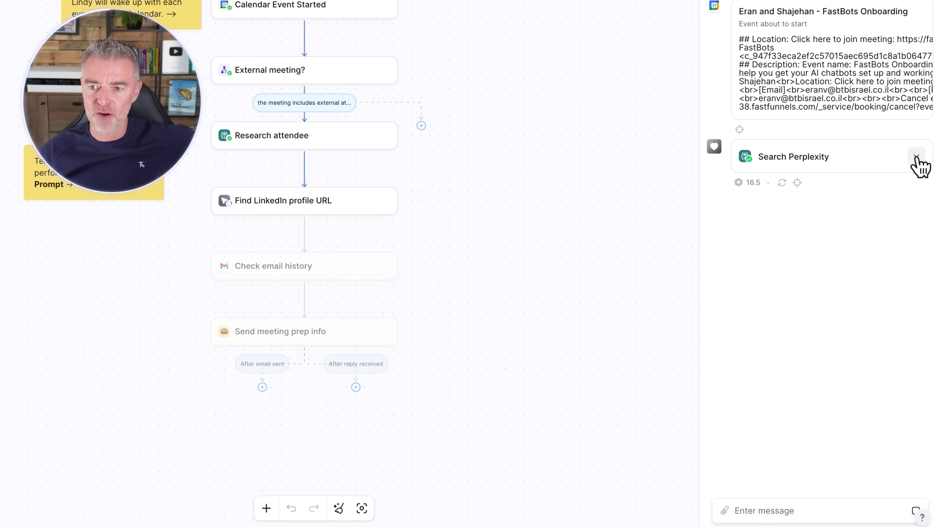
Step: Expand and collapse the Search Perplexity step's query and result, then zoom the workflow canvas out
left_click(916, 159)
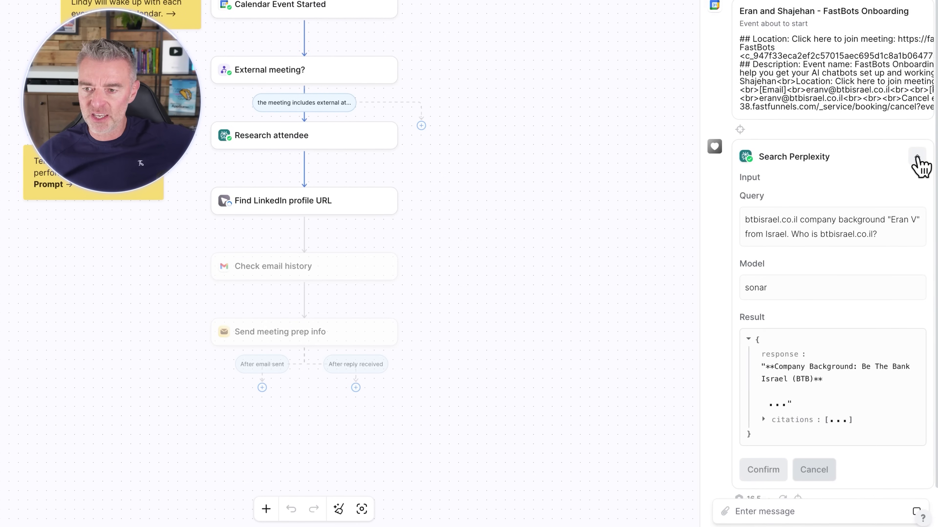
left_click(917, 158)
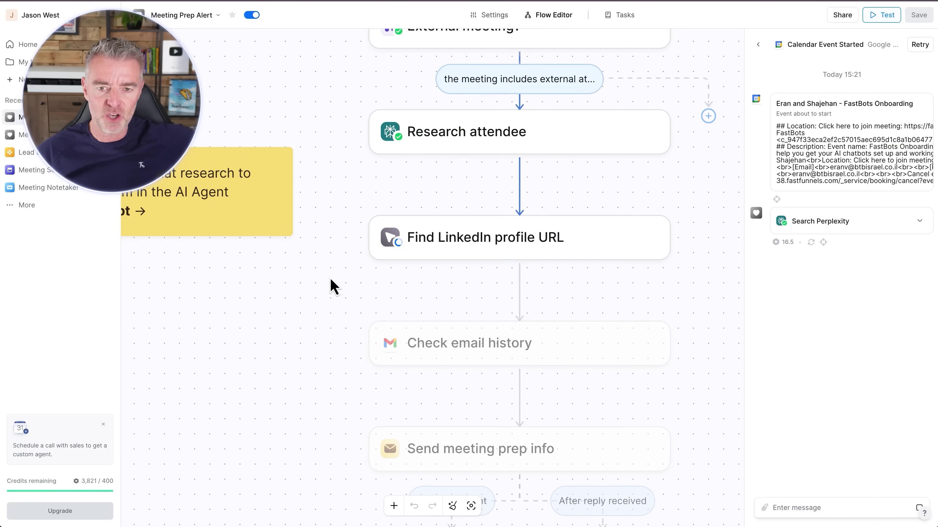
scroll(330, 280, "down", 5)
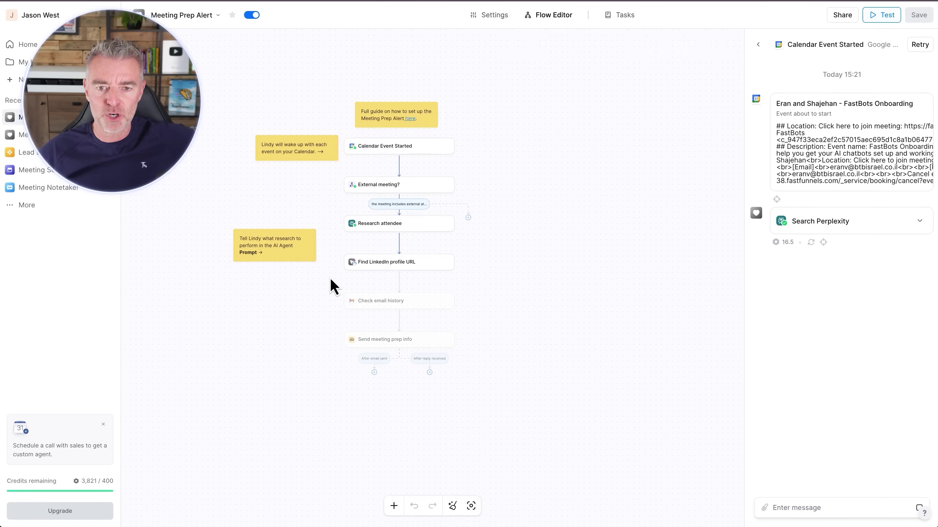
scroll(683, 300, "up", 3)
scroll(682, 306, "down", 3)
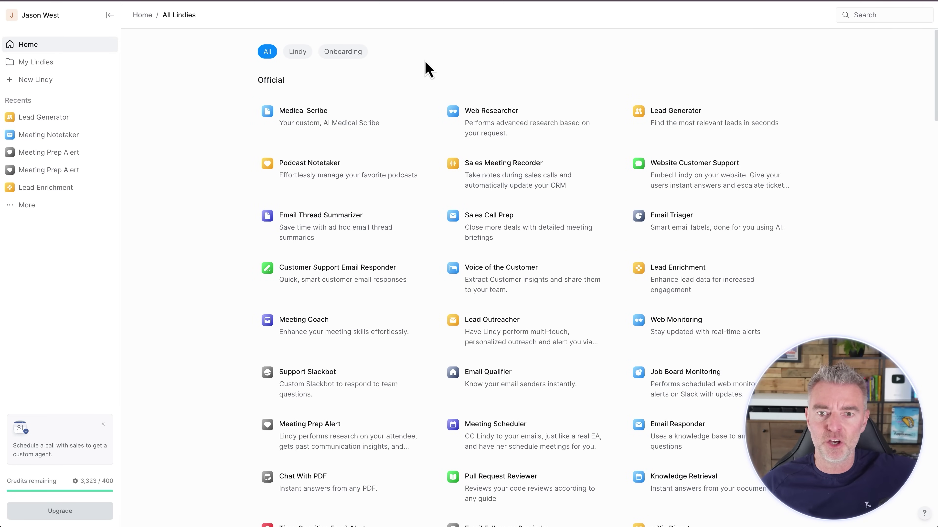
Step: Leave the All Lindies gallery for the Home dashboard and start a New Lindy
scroll(431, 268, "down", 8)
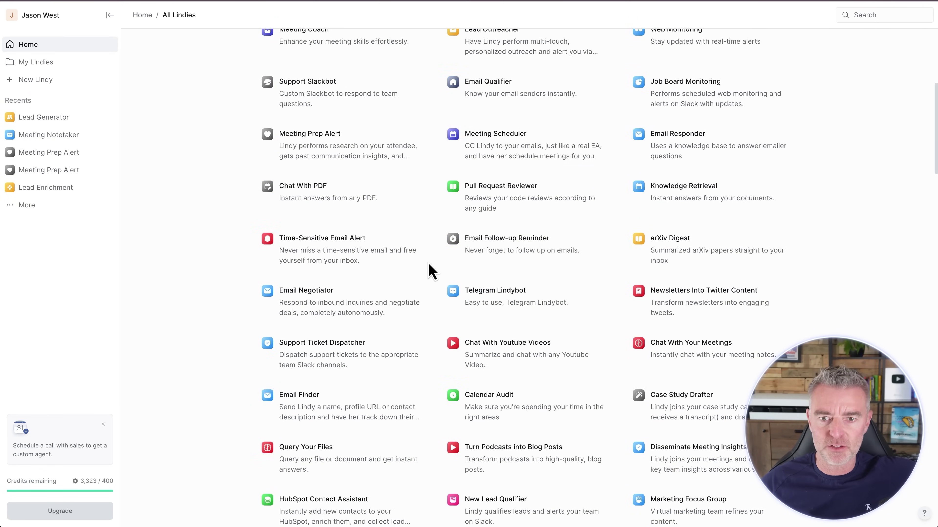
scroll(498, 214, "up", 8)
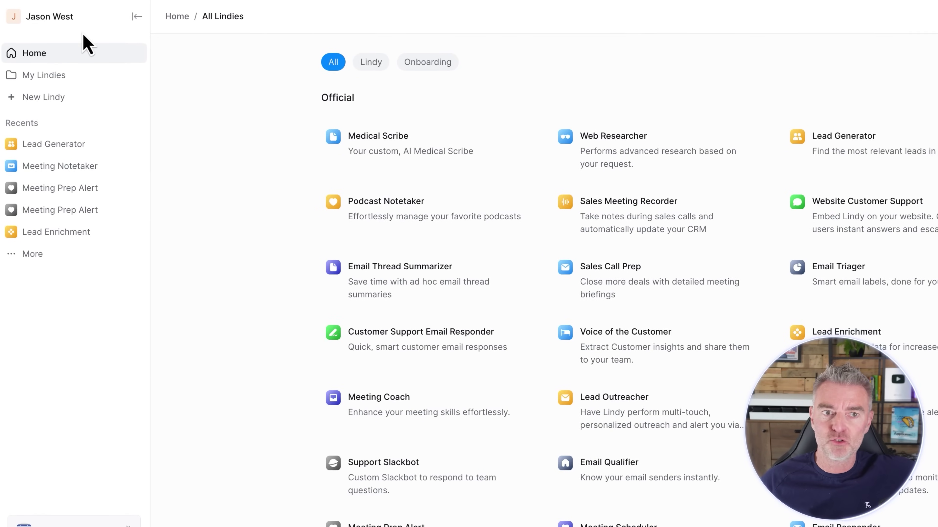
left_click(46, 55)
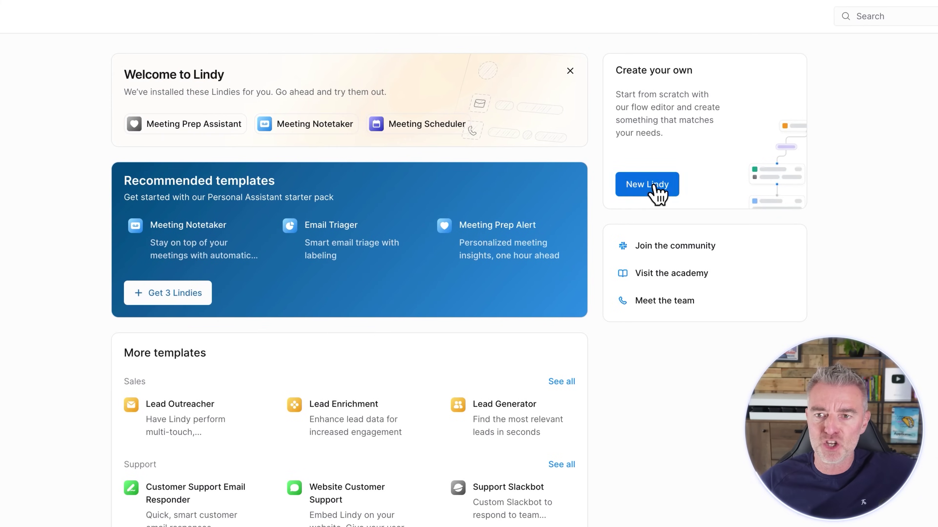
left_click(646, 187)
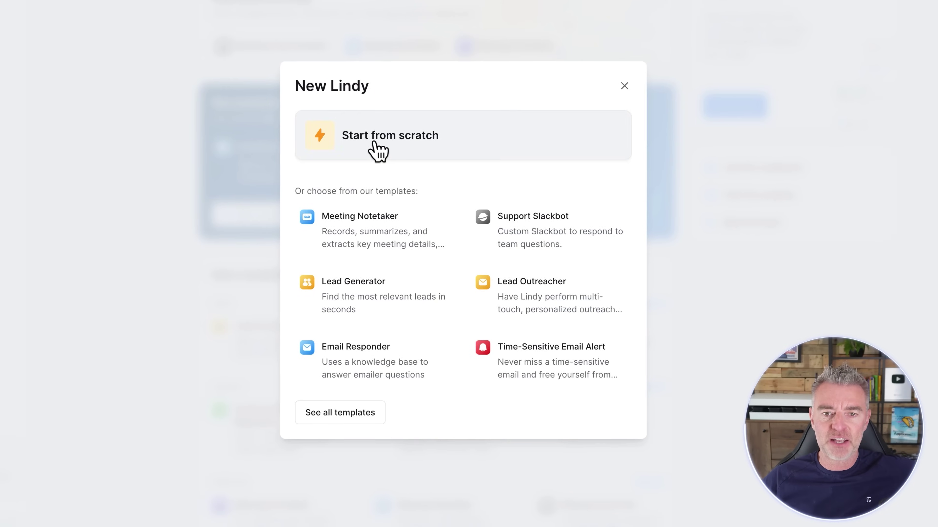
Step: Create the New Lindy from scratch, then return to Home's More templates list with Lead Generator
left_click(373, 142)
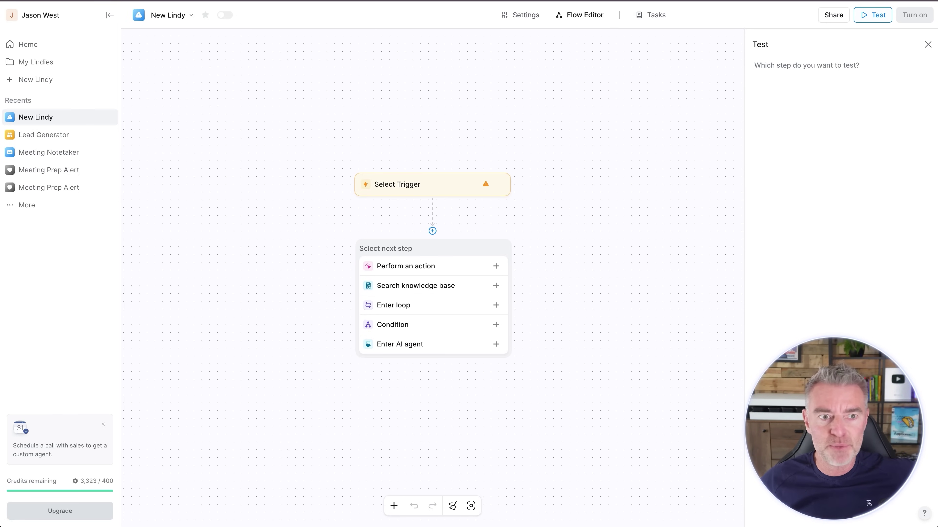
left_click(26, 46)
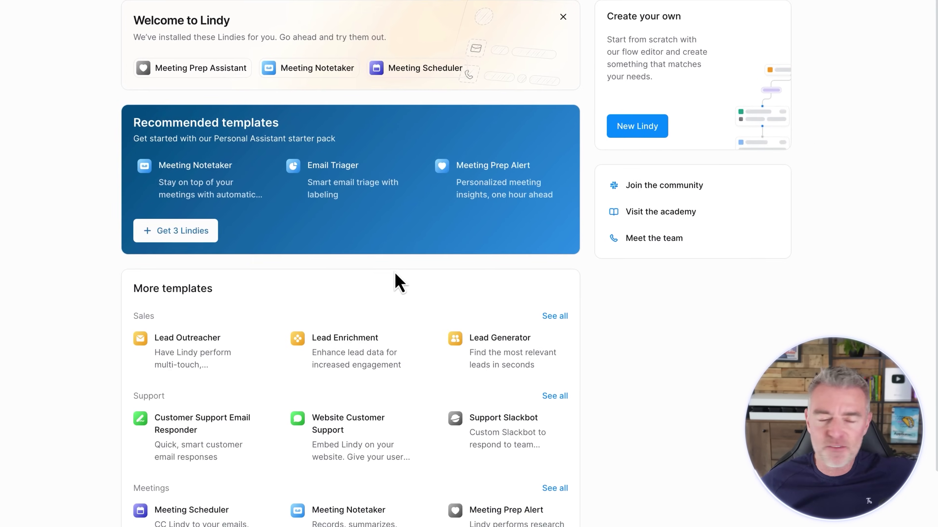
scroll(379, 282, "down", 3)
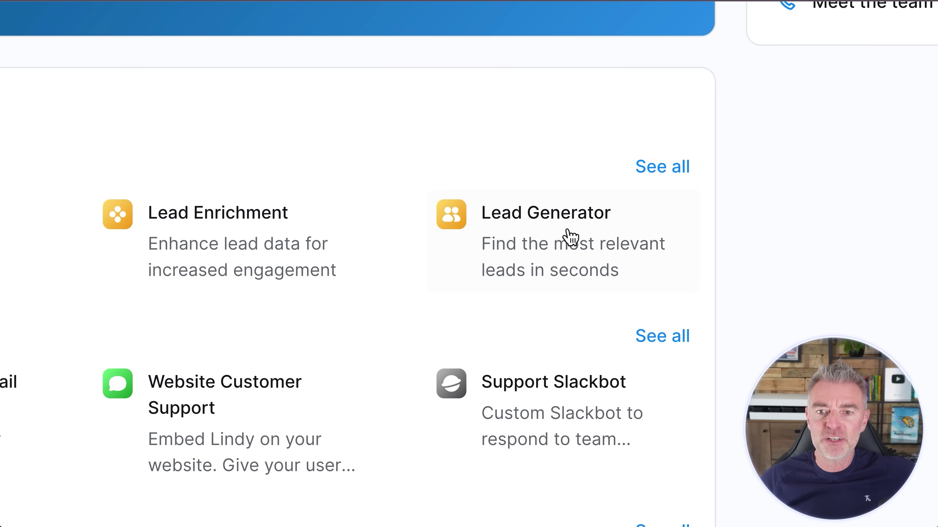
Step: Add the Lead Generator template, continuing past the Google account and intro steps to its Tasks chat
left_click(541, 223)
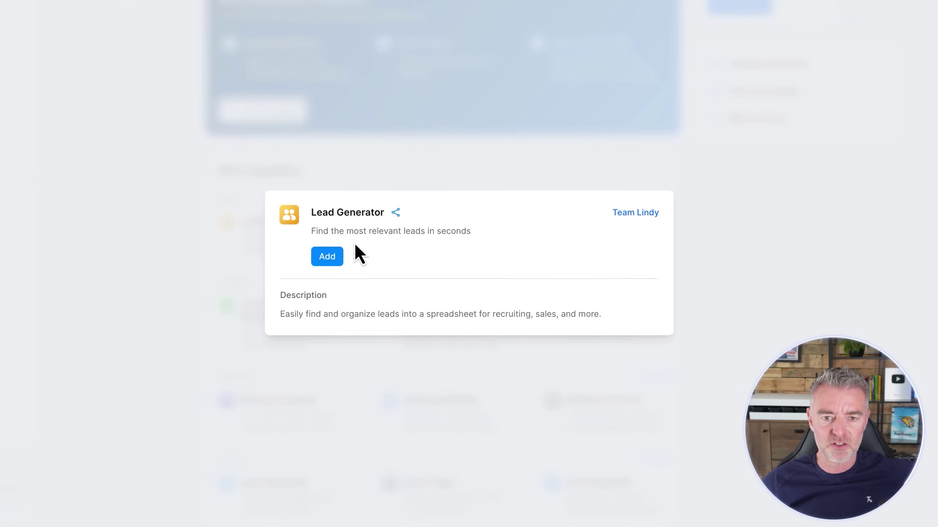
left_click(325, 259)
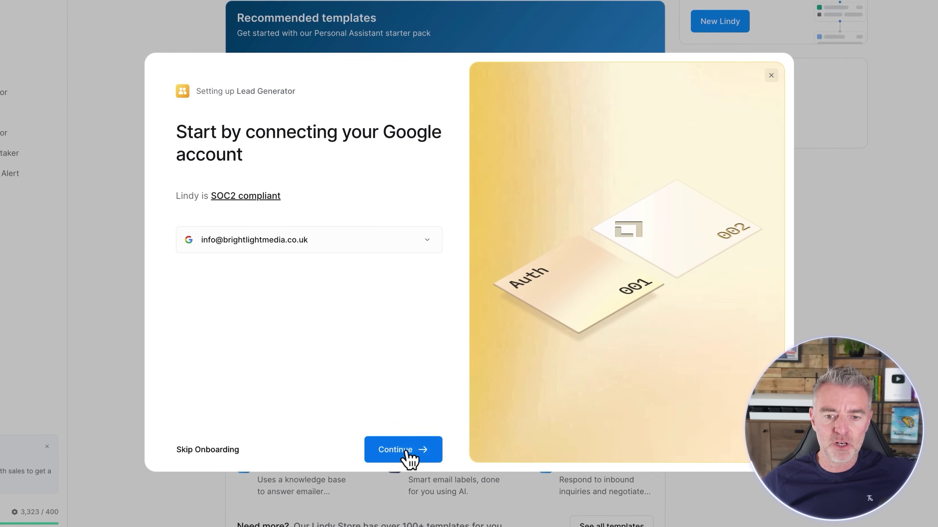
left_click(408, 453)
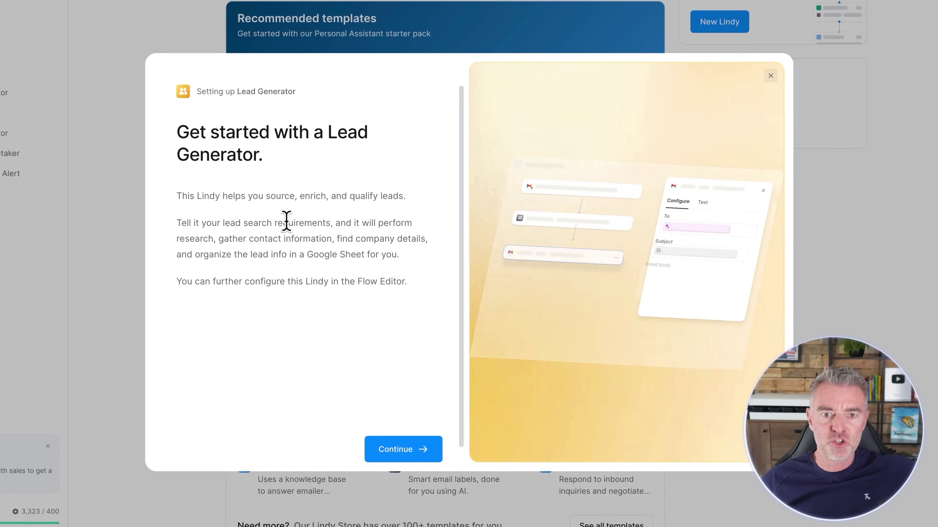
left_click(406, 458)
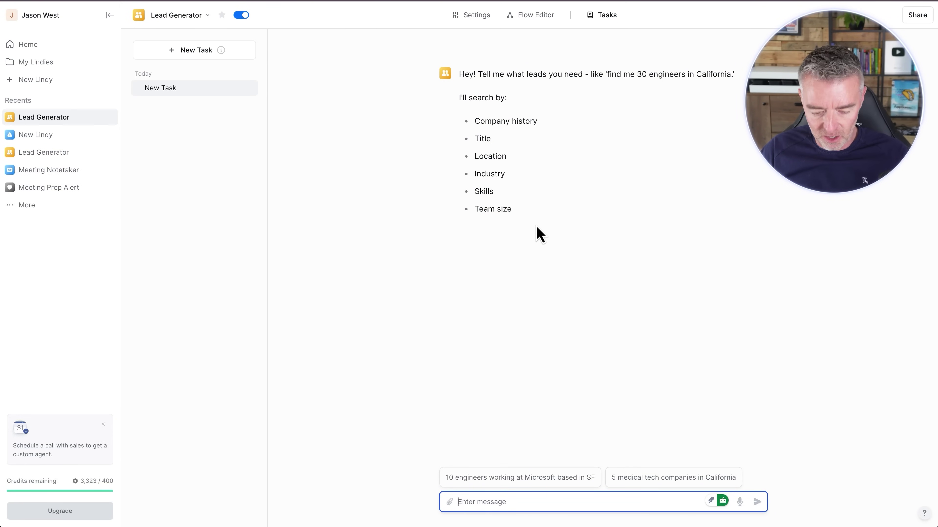
Step: Send 'I am looking for 10 leads for Python developers based in London', correcting 'pythn' first
type("https://meet.google.com/jwx-oohe-gmd")
key("ctrl+a")
key("BackSpace")
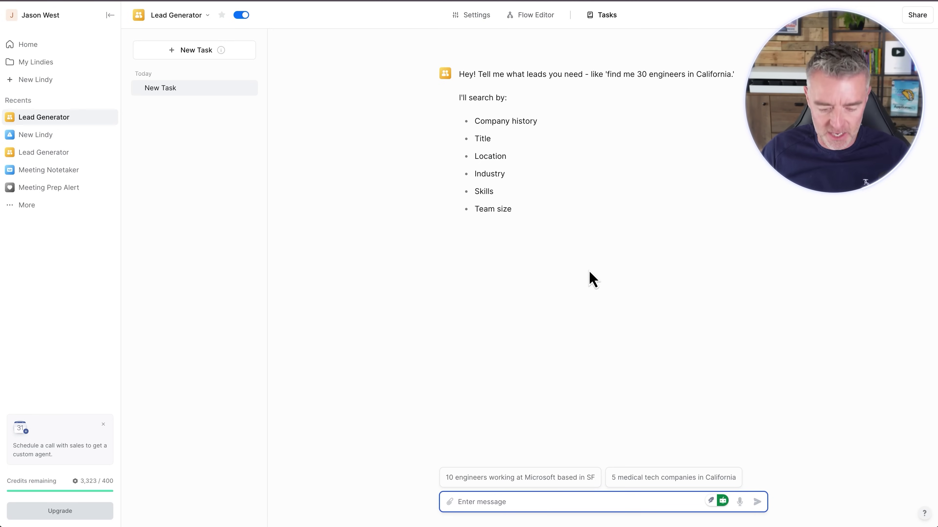
type("I am looking ")
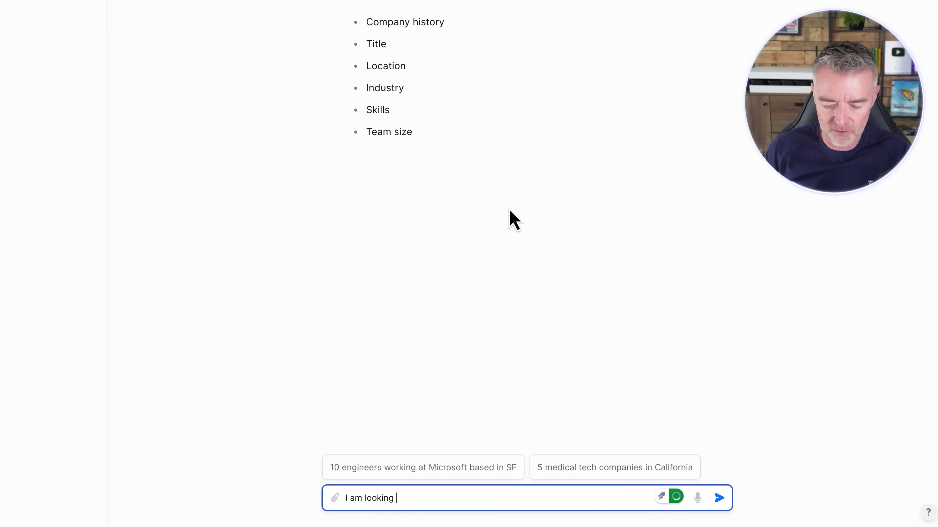
type("for 10 leads f")
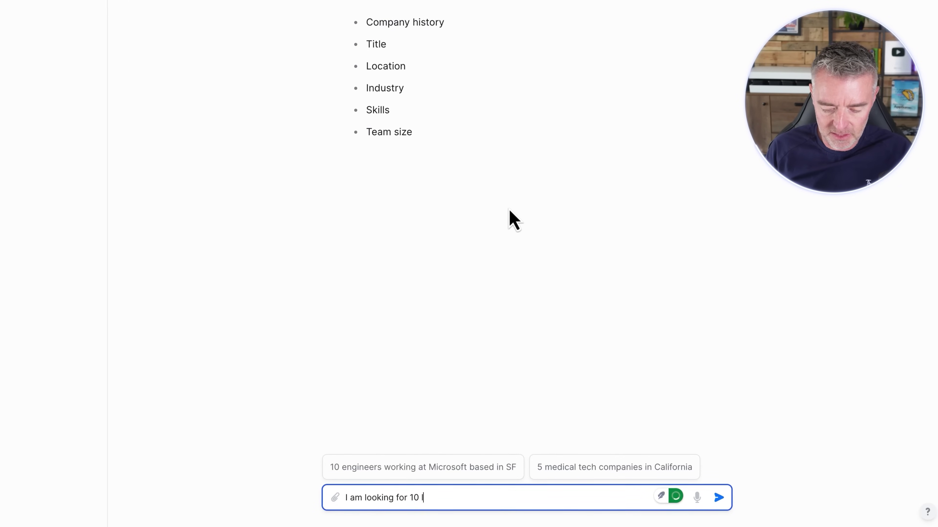
type("or pythn developers based i")
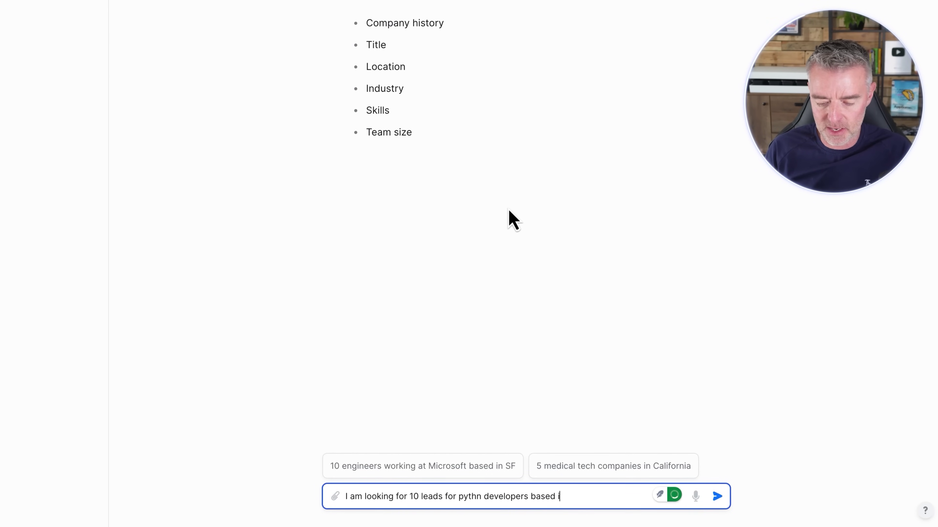
type("n london")
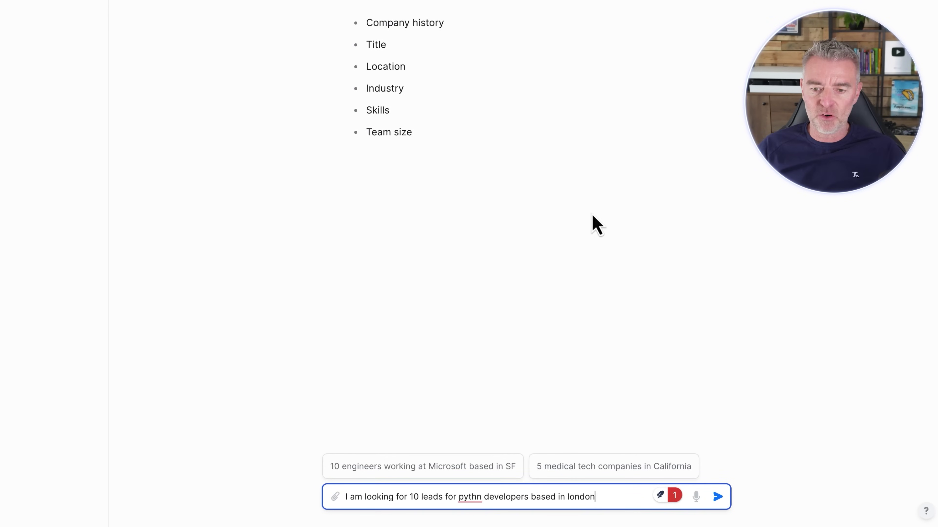
mouse_move(475, 496)
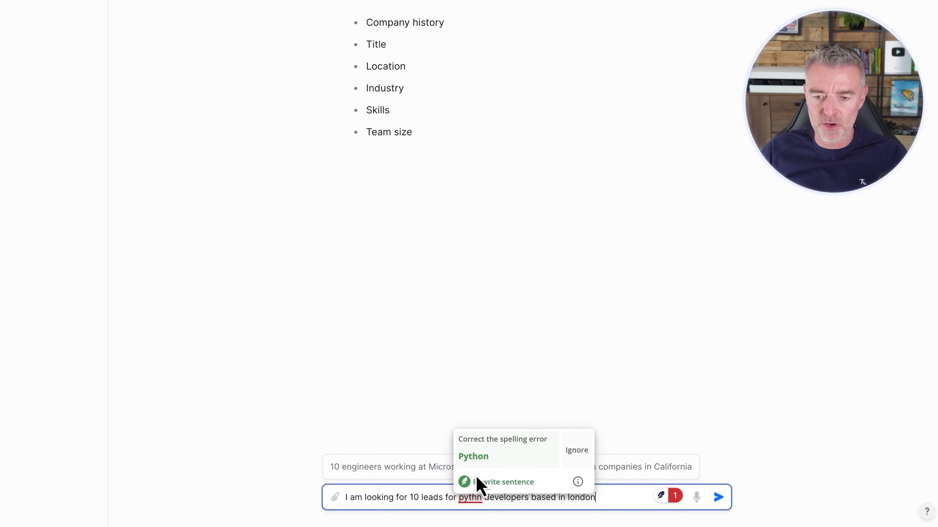
left_click(473, 458)
left_click(718, 499)
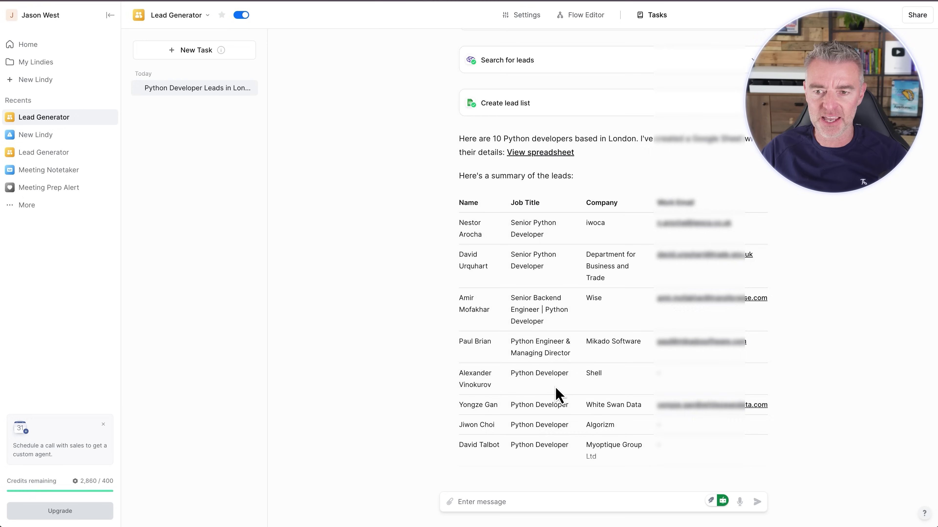
Step: Scroll up through the Lead Generator's finished reply toward the 'View spreadsheet' link
scroll(557, 395, "up", 5)
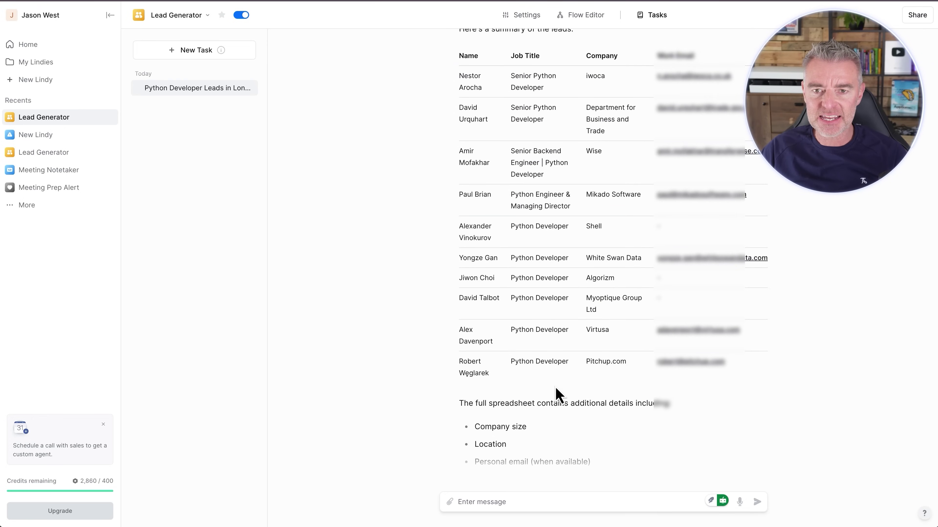
scroll(557, 395, "up", 3)
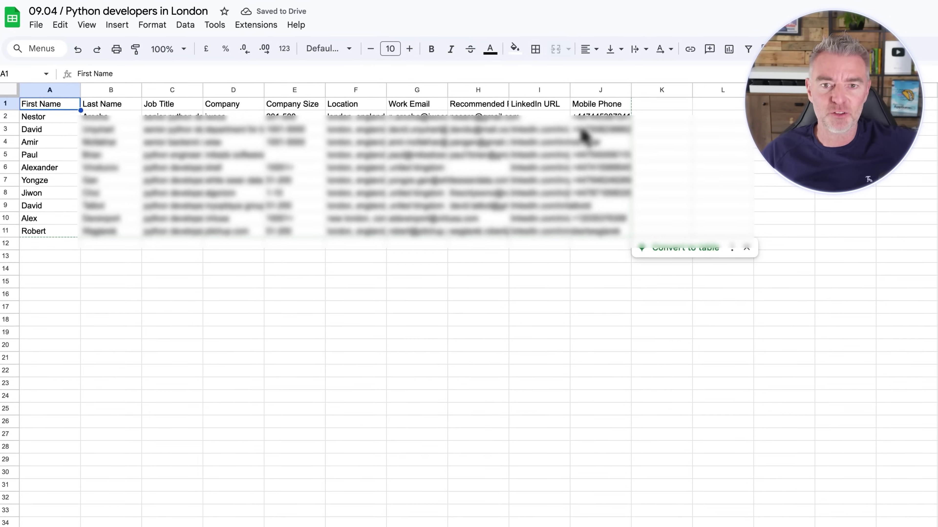
Step: Widen column I (LinkedIn URL) in the Python developers sheet, then return to the Lindy tab
left_click_drag(570, 90, 686, 88)
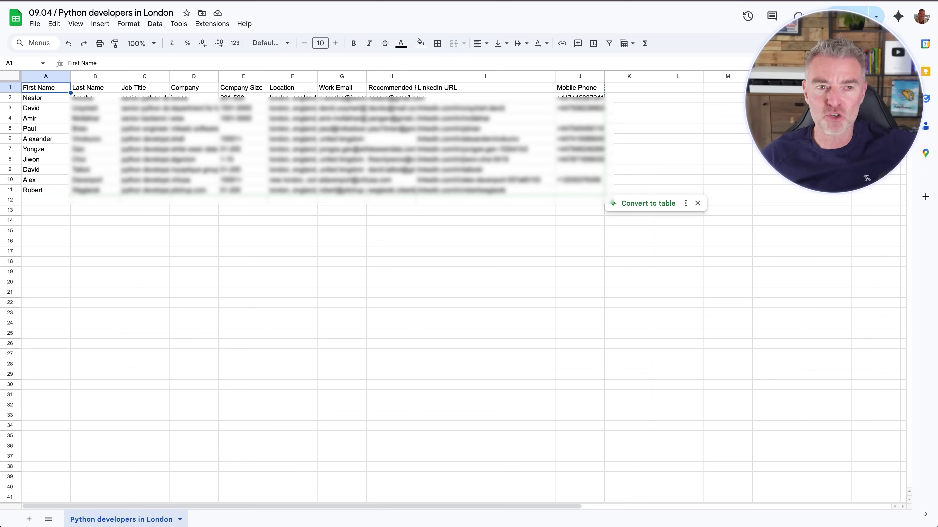
left_click(74, 2)
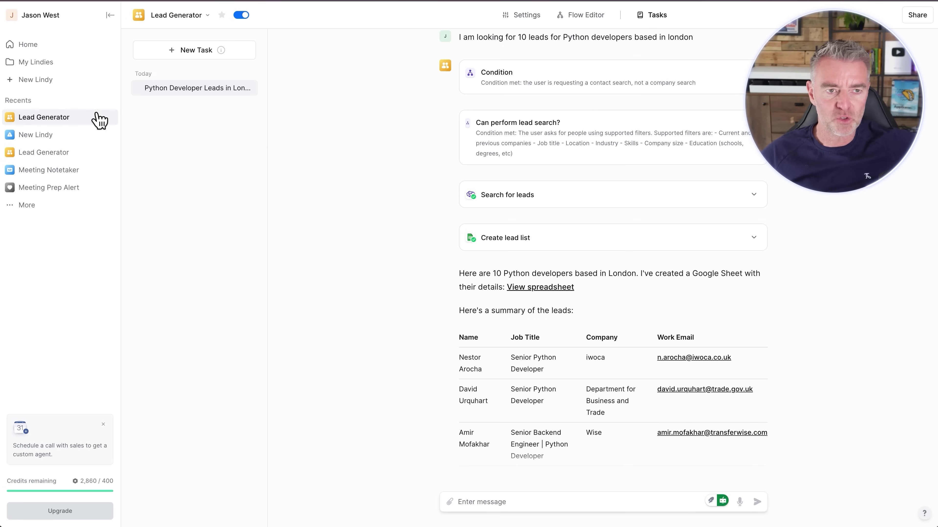
Step: Go to the Home dashboard, scroll to More templates, and come back from All Lindies to Home
left_click(32, 51)
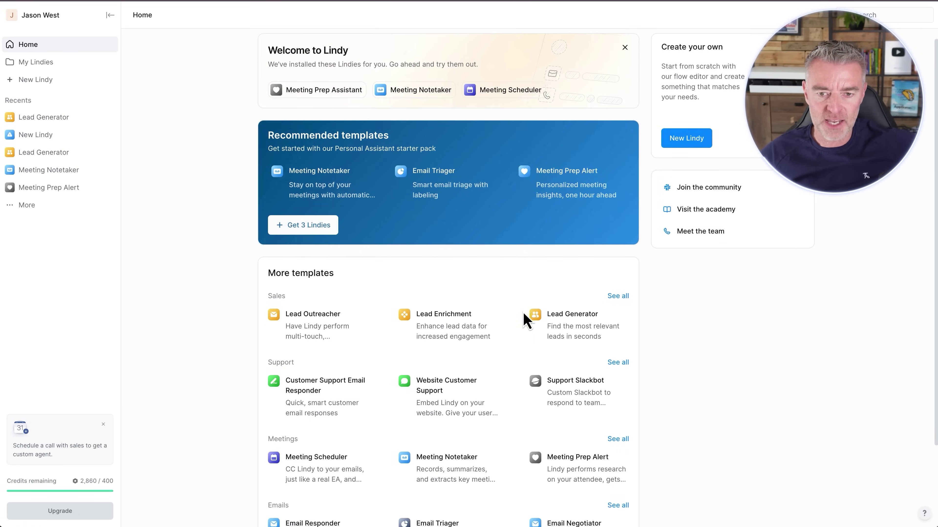
scroll(525, 320, "down", 3)
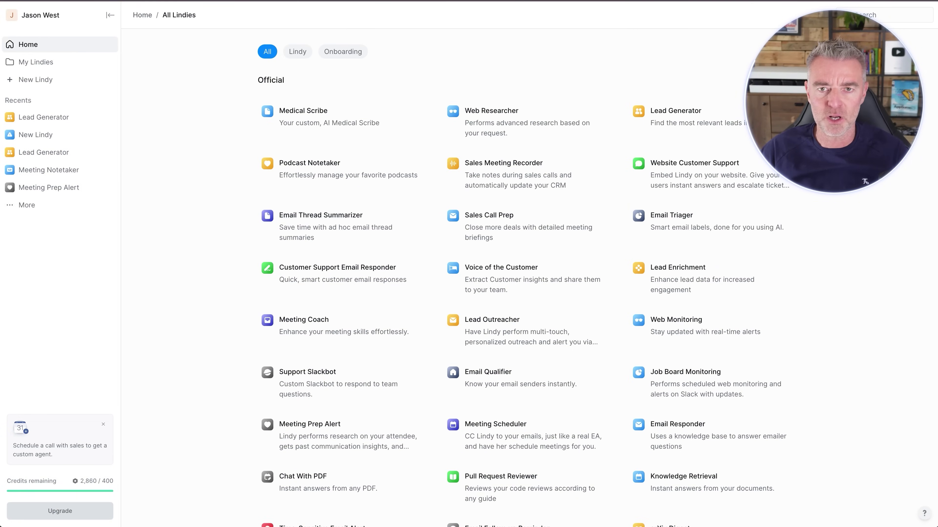
key("alt+Left")
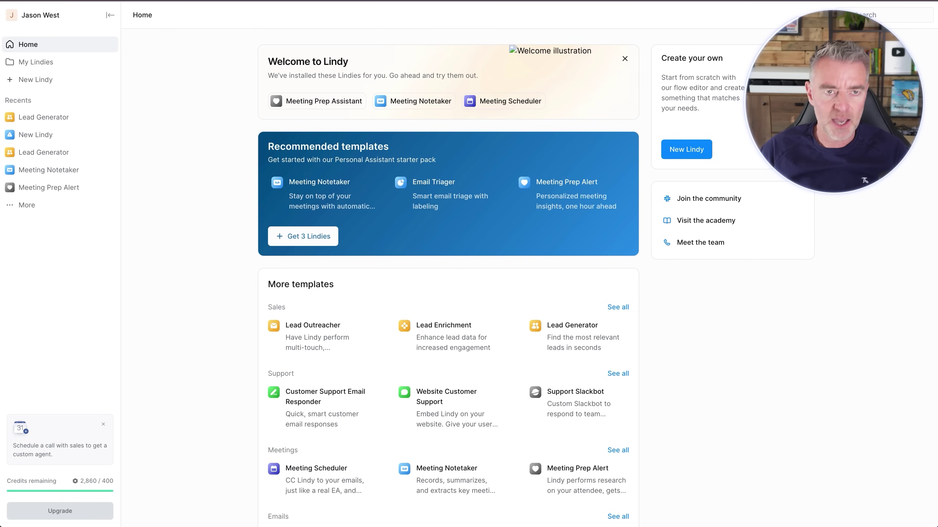
Step: Search 'lindy ai' in the address bar to reach the lindy.ai site and its Pricing page
left_click(217, 1)
type("lindy")
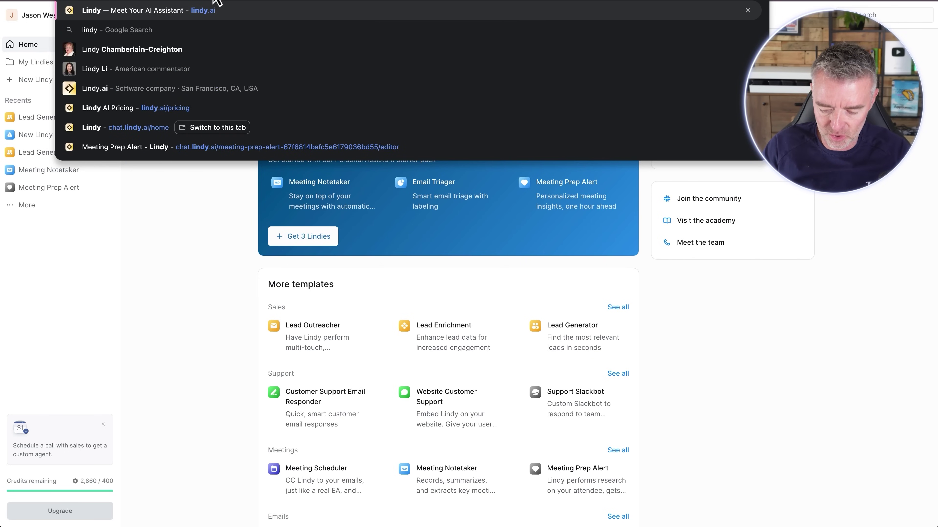
type(" ai")
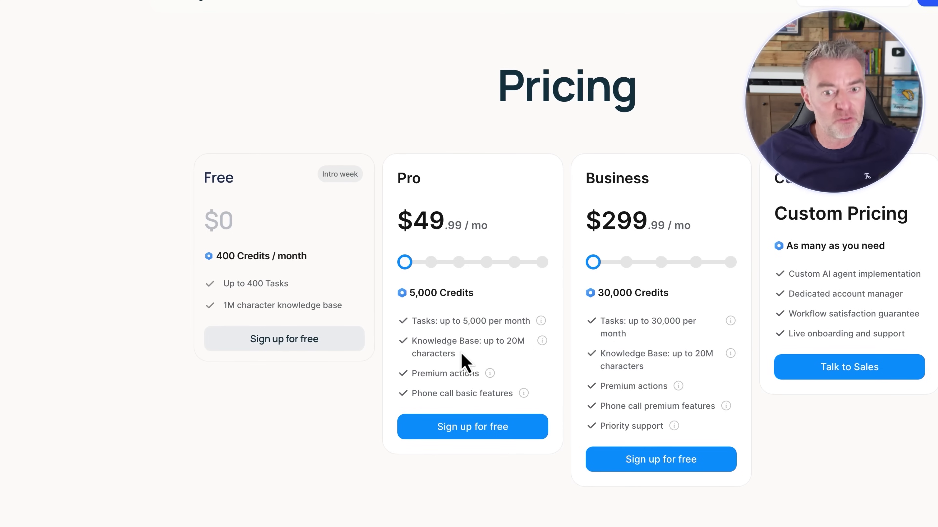
mouse_move(525, 402)
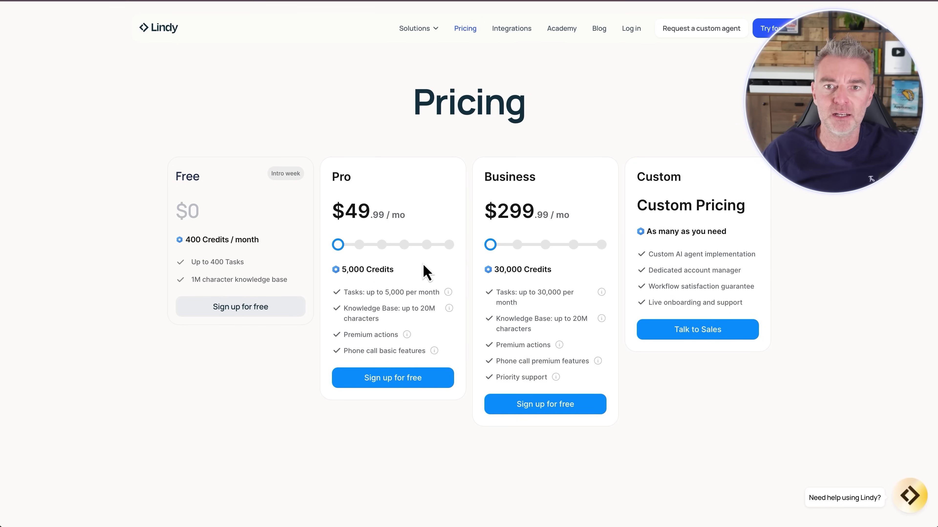
Step: Open Academy and scroll from Phone Calls and Getting Started down through Sales, Emails and FAQ
left_click(560, 33)
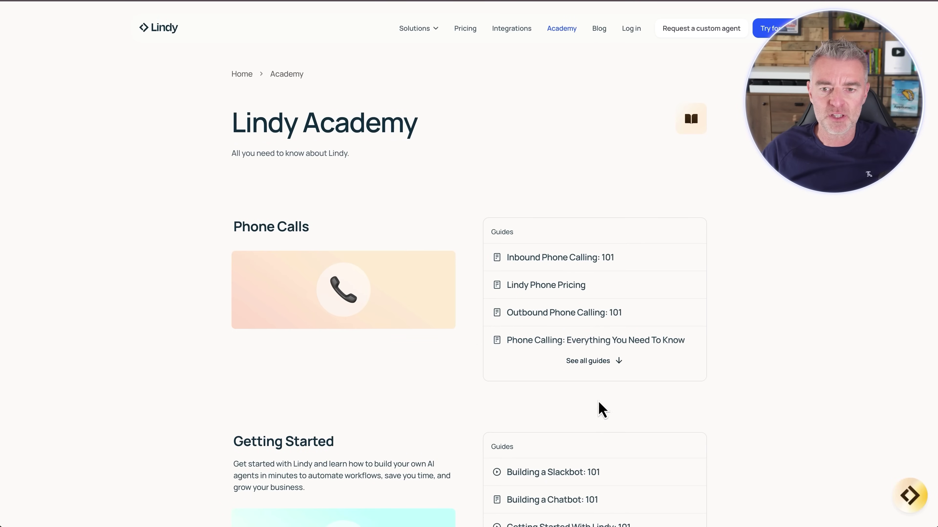
scroll(628, 433, "down", 2)
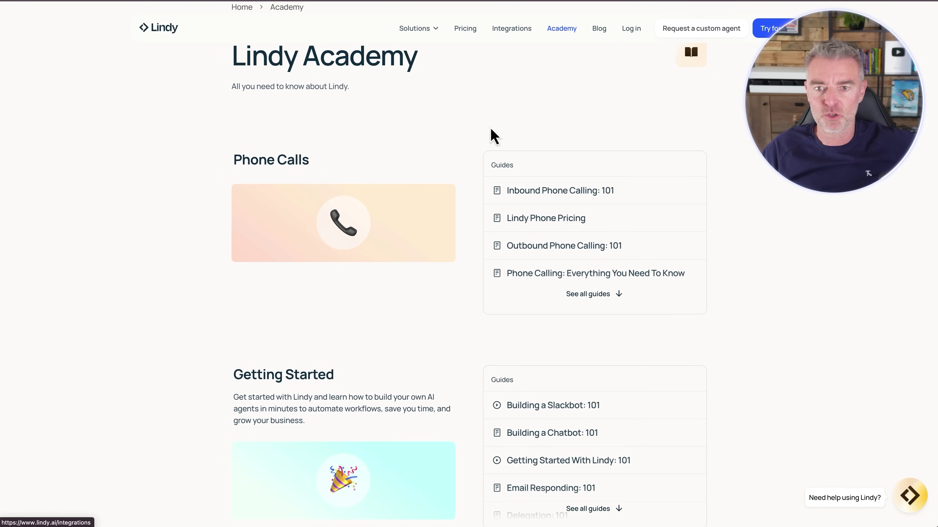
scroll(564, 208, "down", 4)
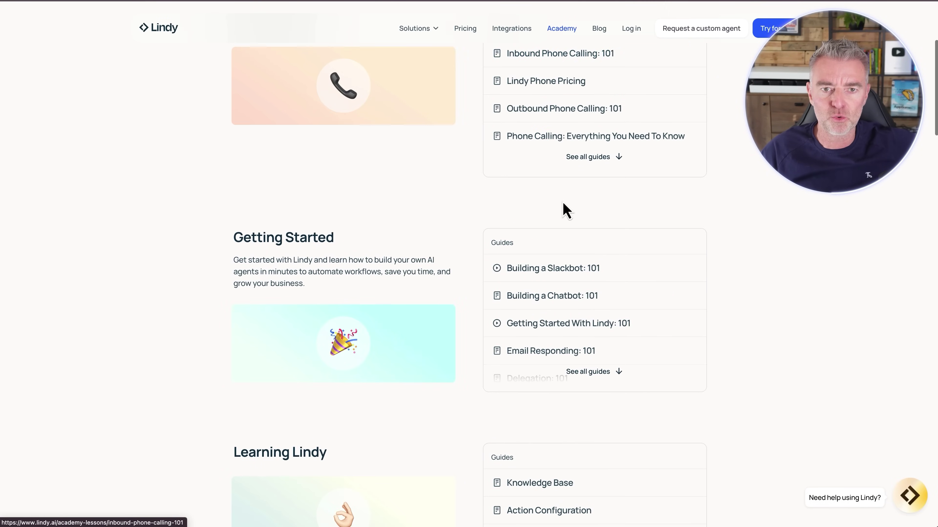
scroll(582, 388, "down", 2)
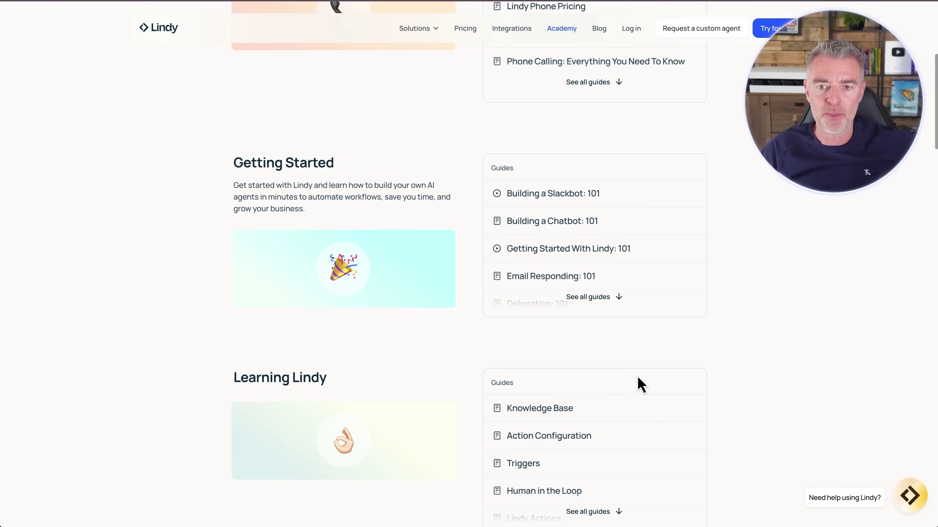
scroll(569, 328, "down", 10)
scroll(568, 325, "down", 13)
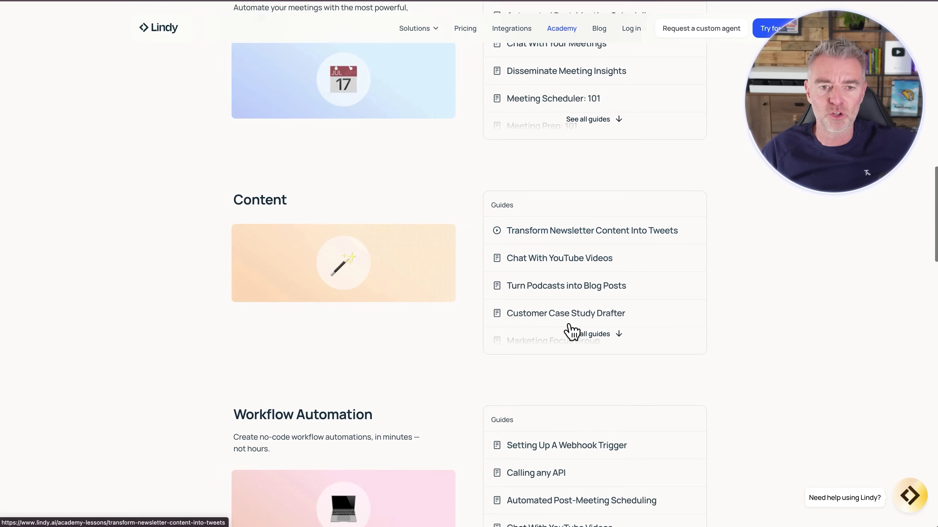
scroll(568, 325, "down", 4)
scroll(569, 327, "down", 6)
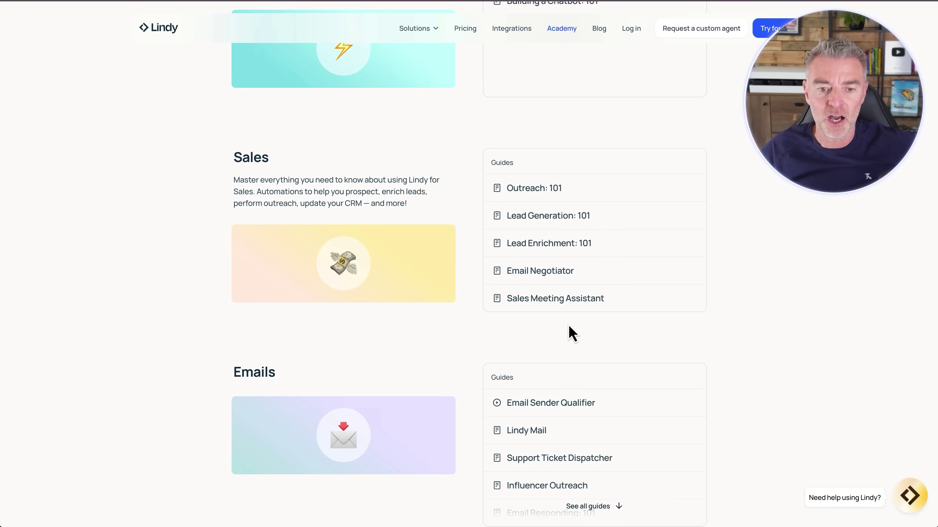
scroll(568, 326, "down", 6)
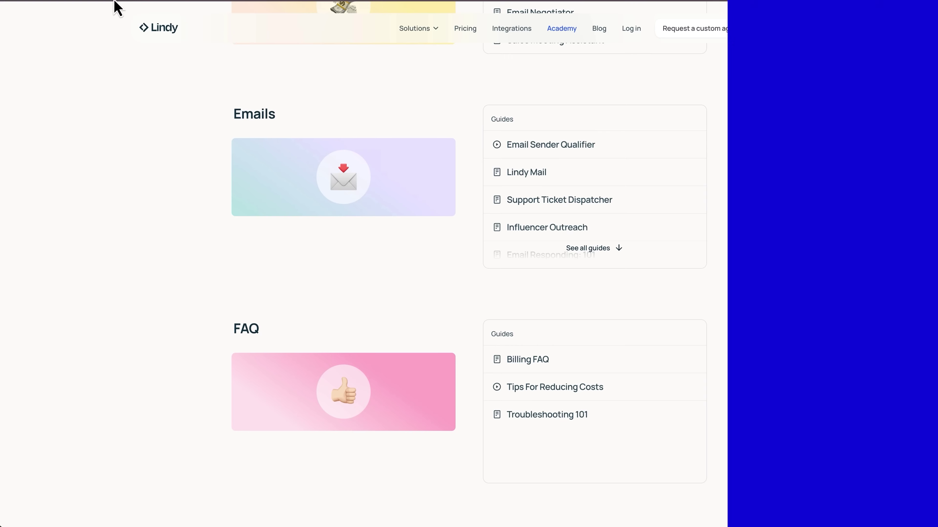